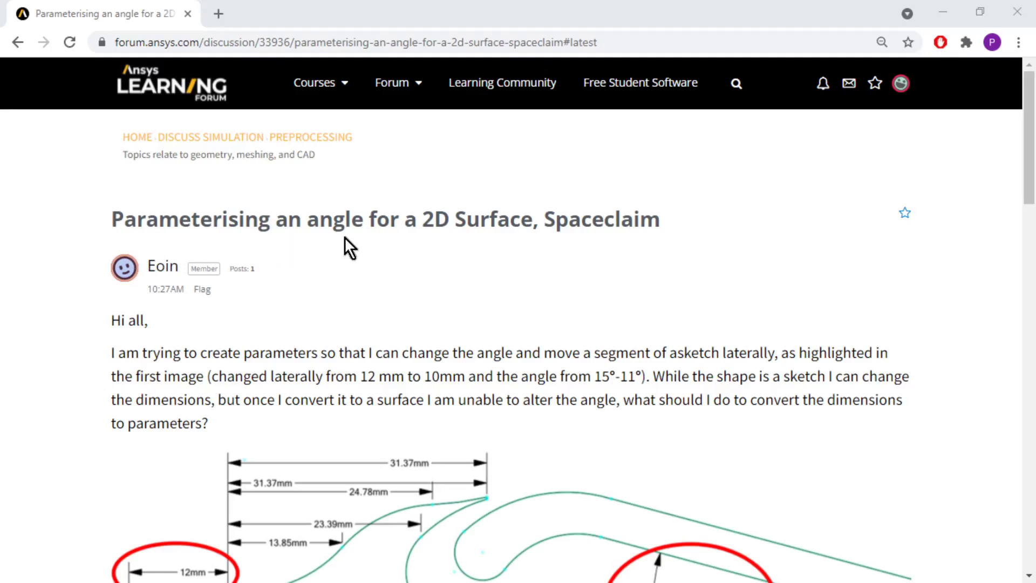
# - Read through the forum question on parameterising an angle for a 2D SpaceClaim surface and its sketches
pyautogui.scroll(-5, 440, 237)
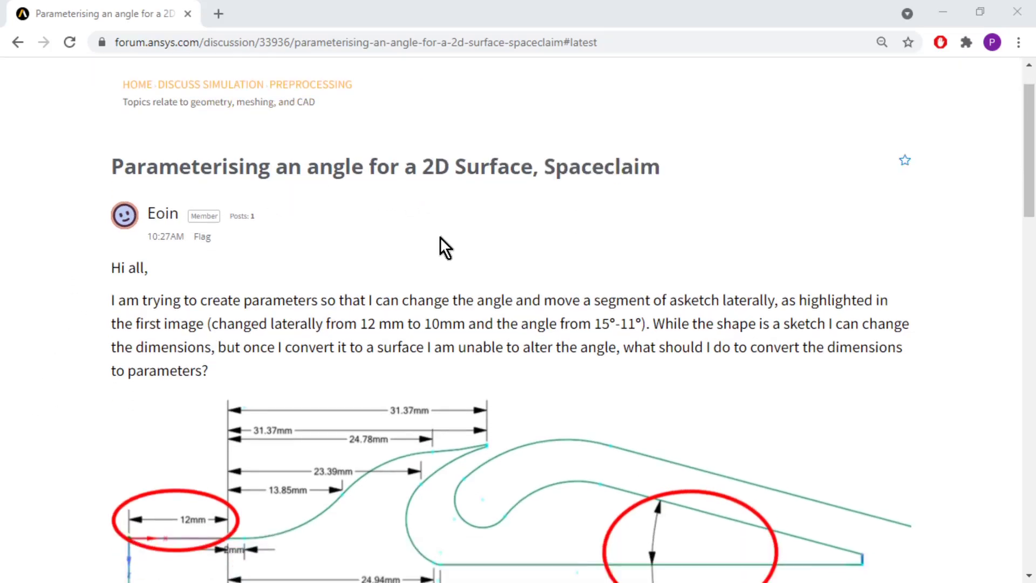
pyautogui.scroll(-3, 440, 238)
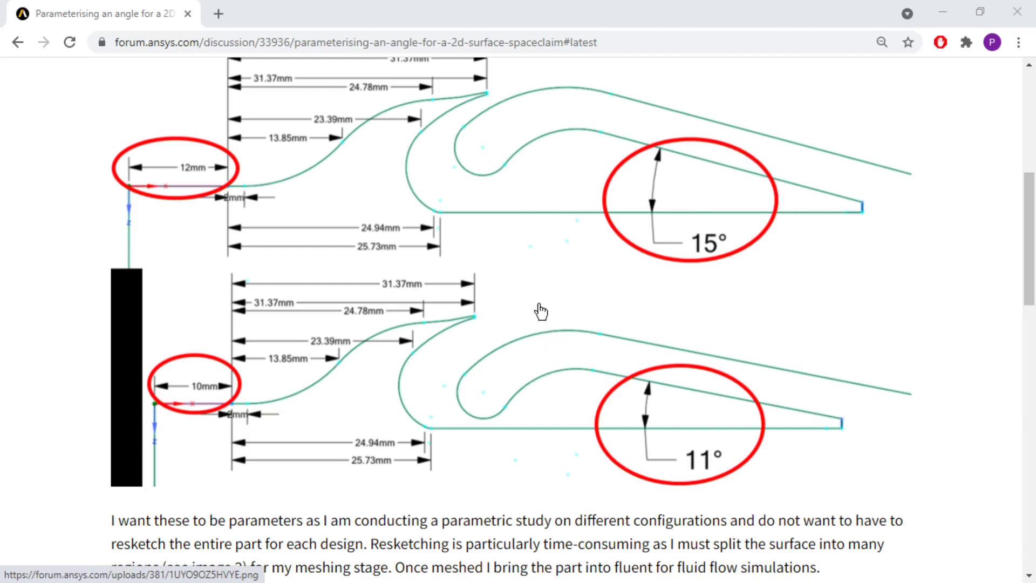
pyautogui.scroll(-7, 541, 312)
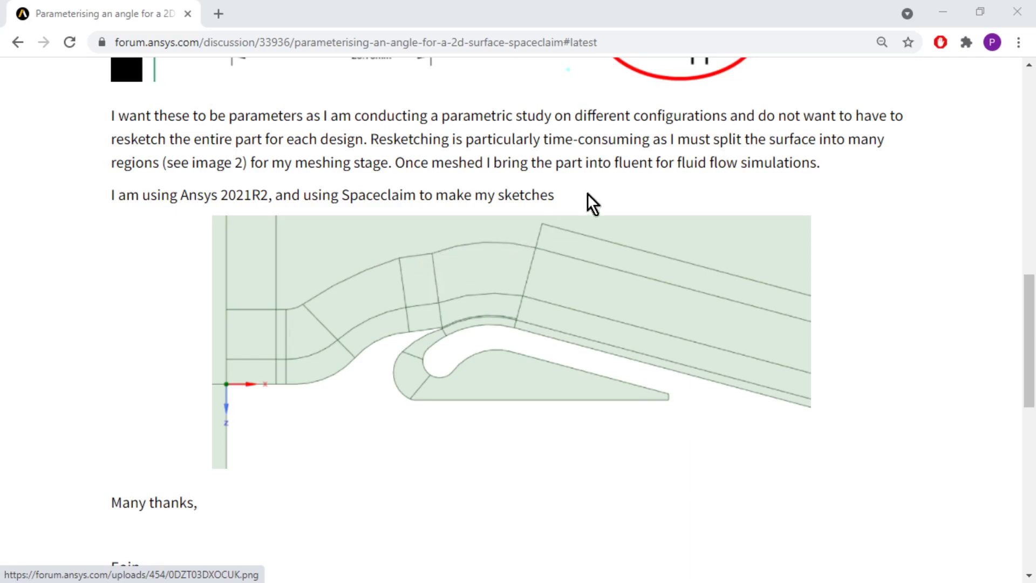
pyautogui.click(940, 16)
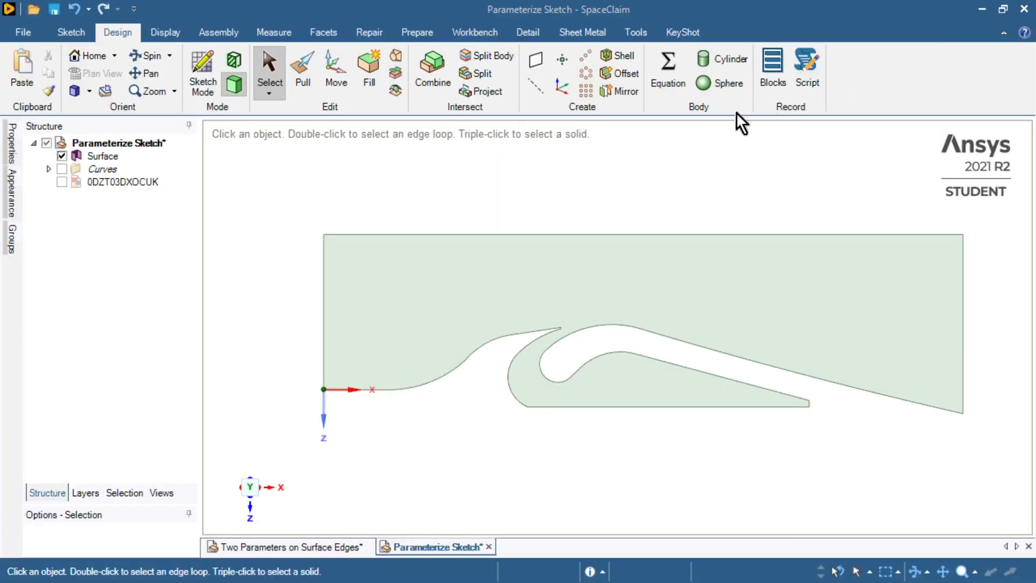
pyautogui.click(319, 300)
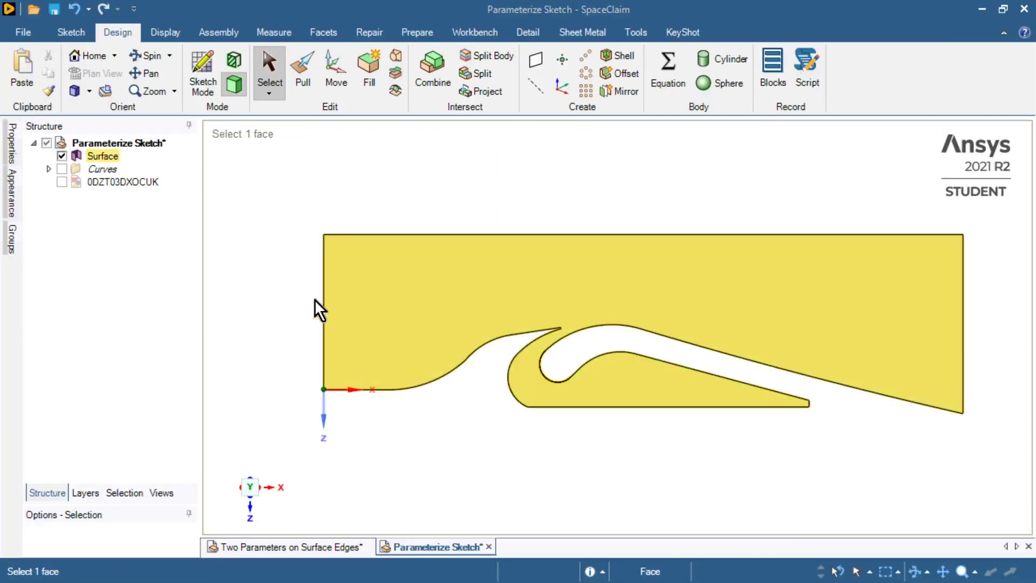
pyautogui.click(139, 284)
pyautogui.click(61, 183)
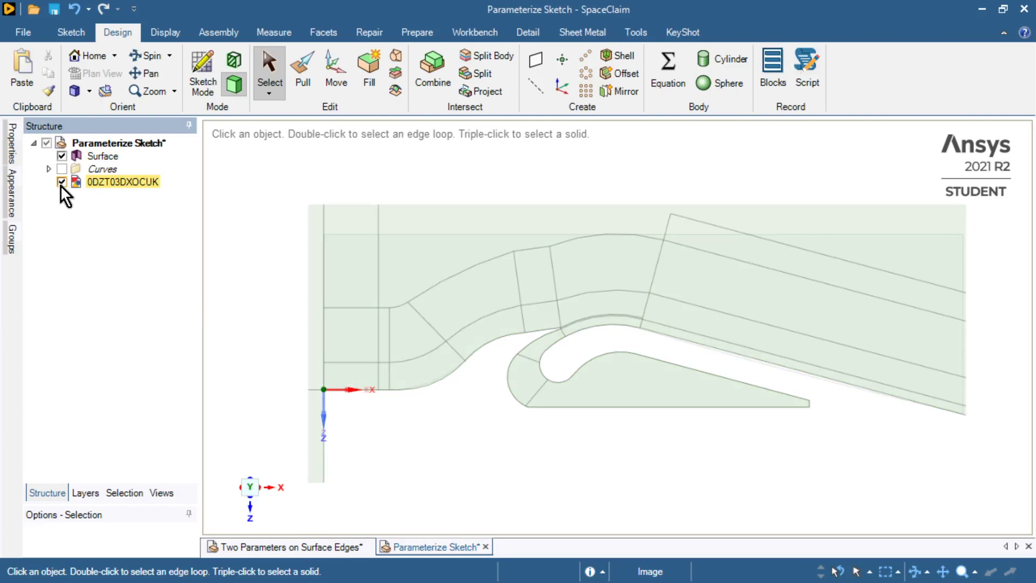
pyautogui.click(61, 182)
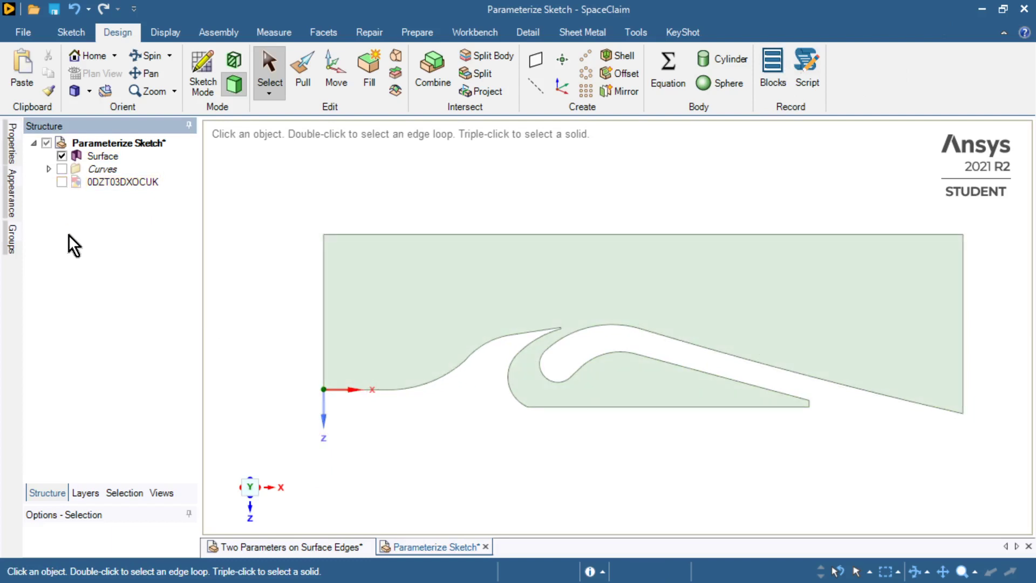
pyautogui.click(48, 169)
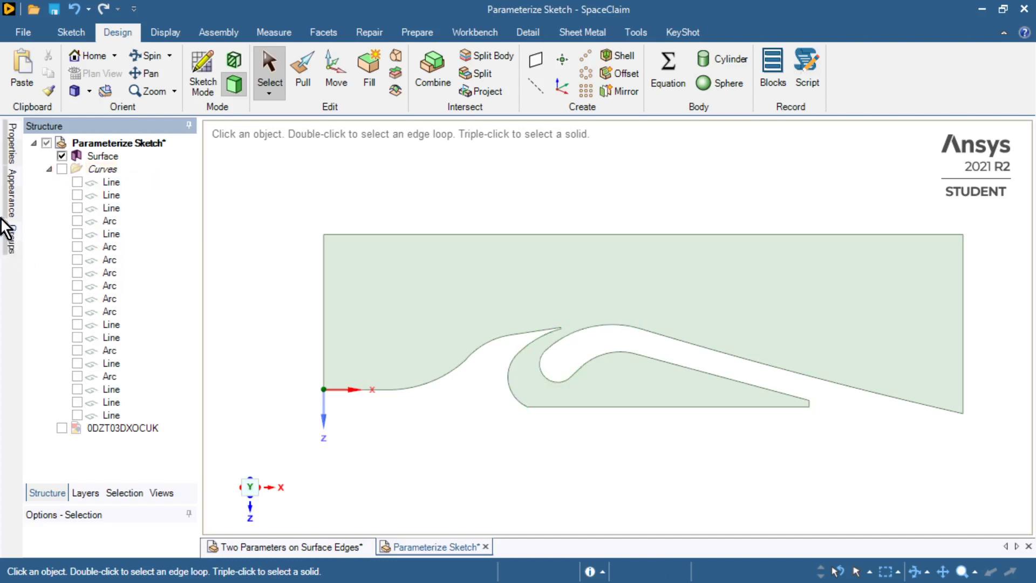
pyautogui.click(48, 169)
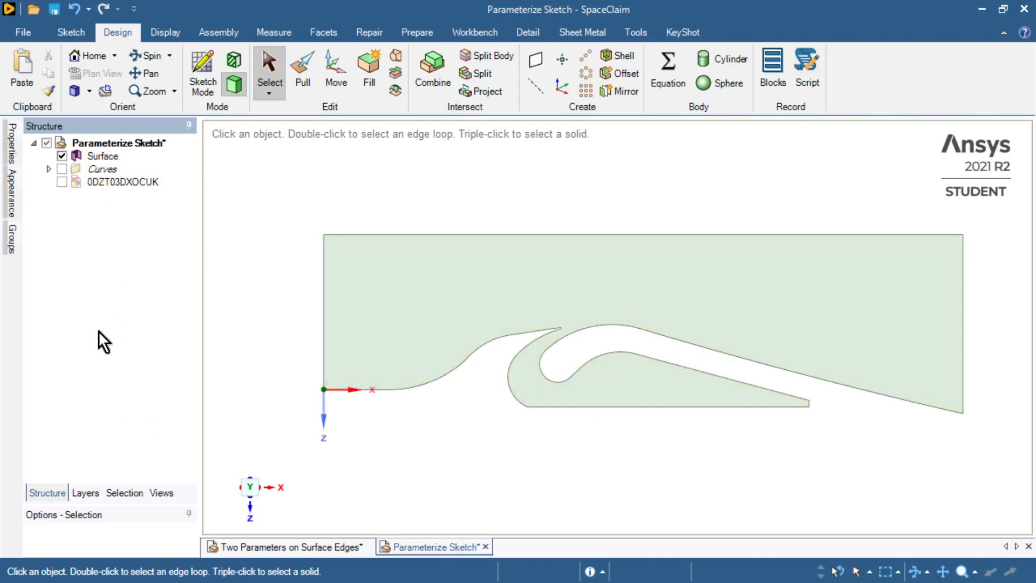
pyautogui.moveTo(14, 251)
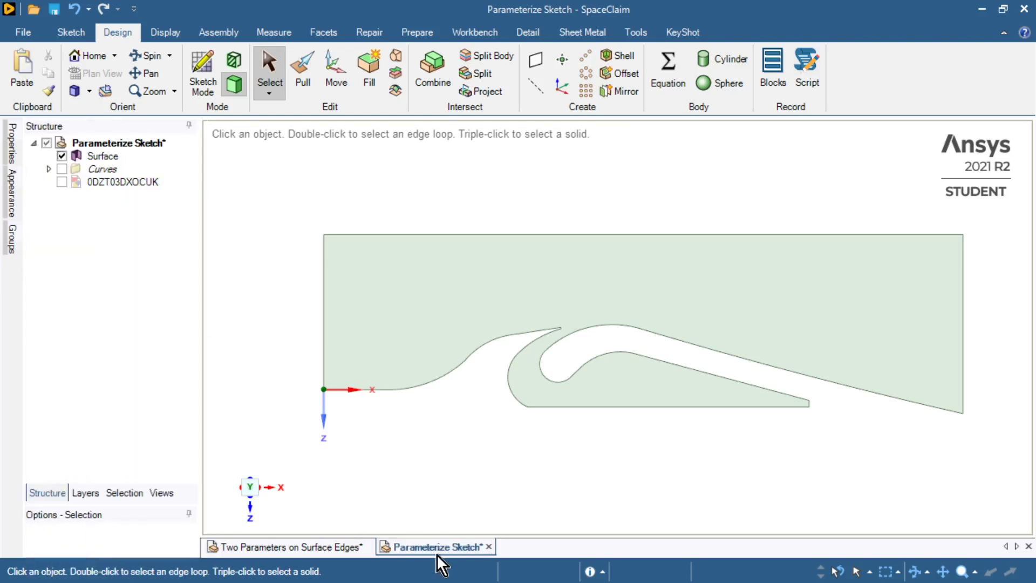
# - In the Two Parameters on Surface Edges design, set the Angle driving dimension to 4°
pyautogui.click(306, 548)
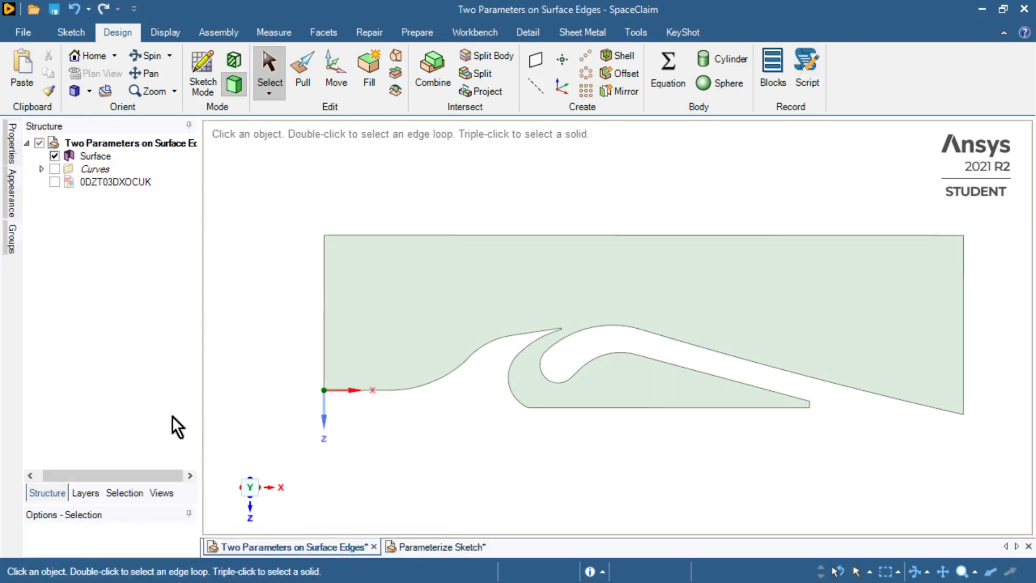
pyautogui.moveTo(14, 243)
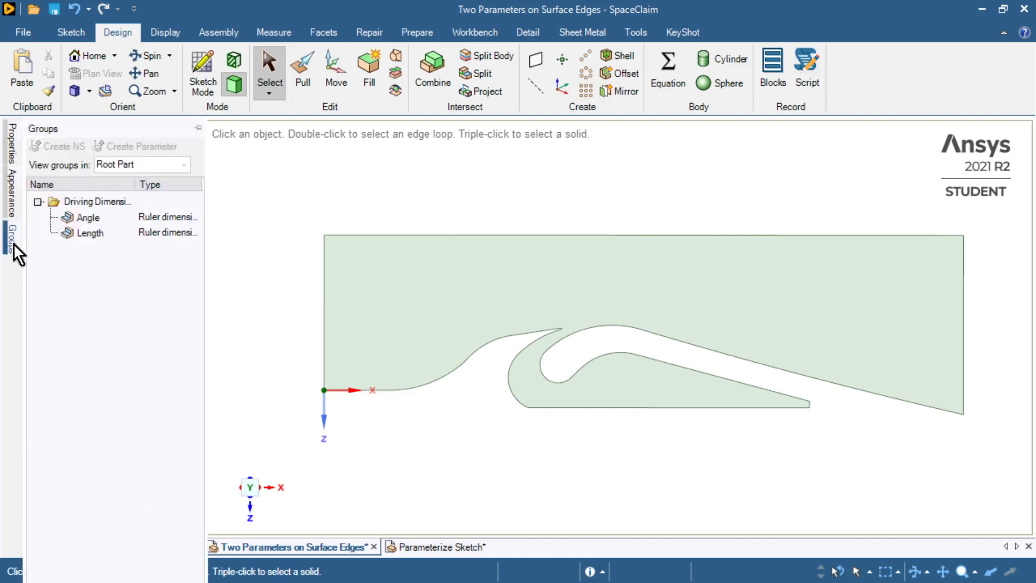
pyautogui.click(87, 219)
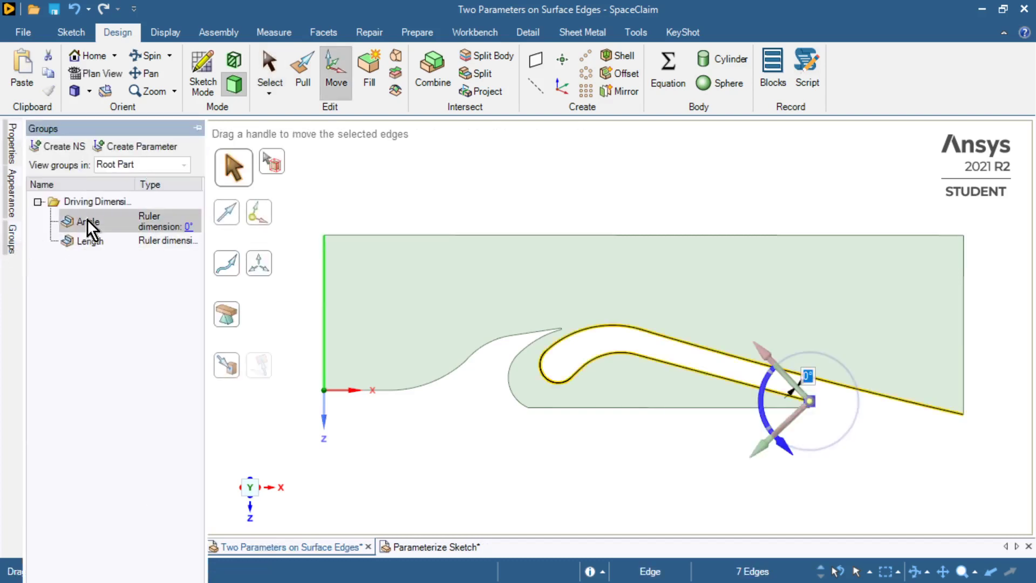
pyautogui.click(188, 226)
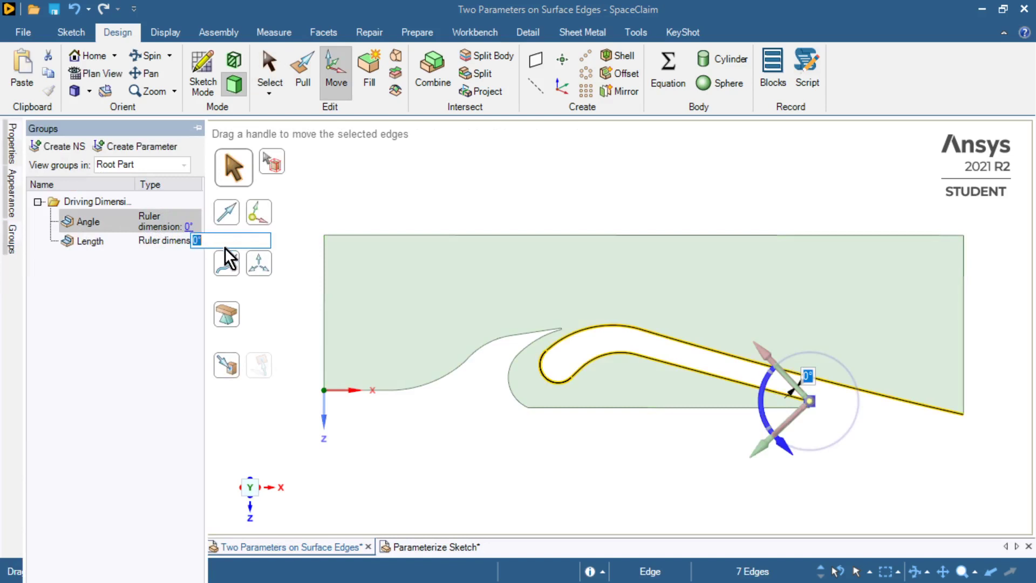
pyautogui.write('4')
pyautogui.press('Return')
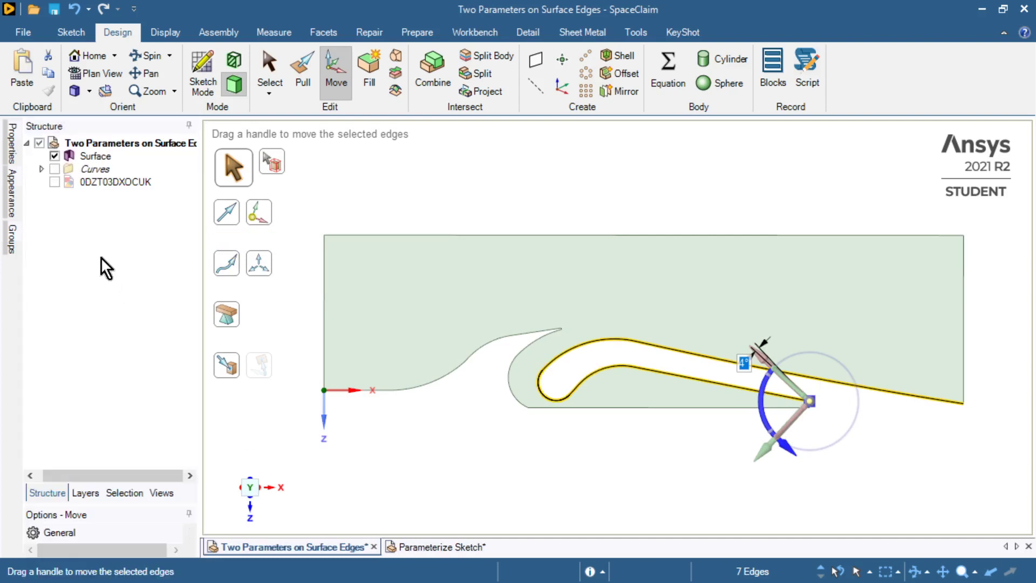
# - Set the Length driving dimension to 2 mm, shifting the left edge outward
pyautogui.moveTo(15, 225)
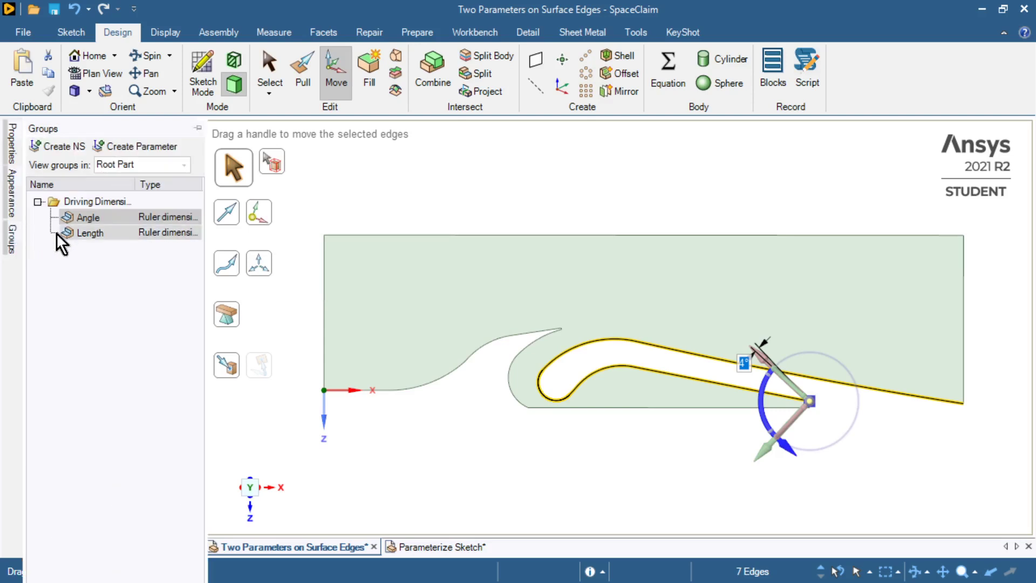
pyautogui.click(84, 233)
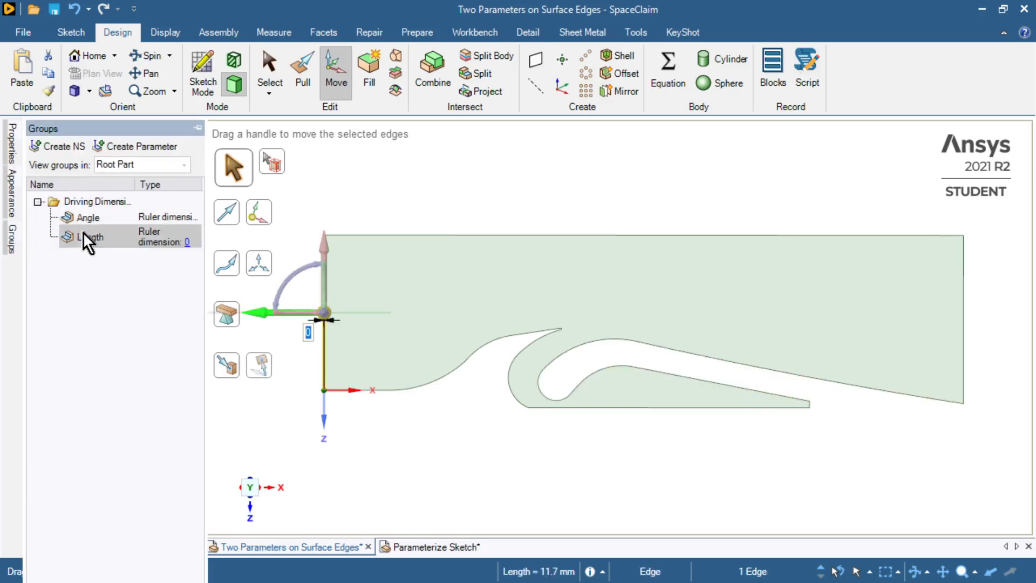
pyautogui.click(188, 247)
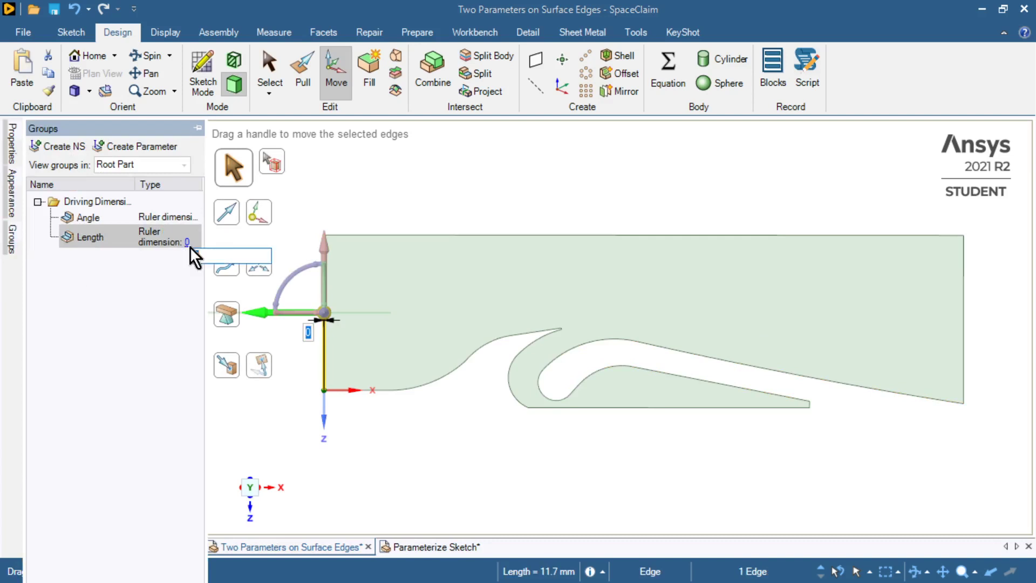
pyautogui.write('2')
pyautogui.press('Return')
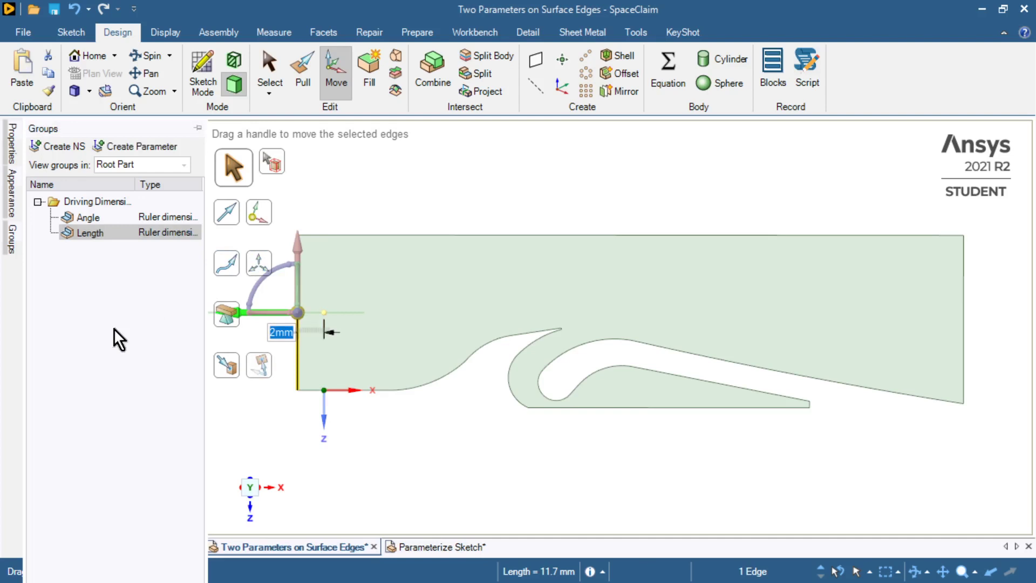
# - Change the Angle driving dimension from 4° back to 0°
pyautogui.click(86, 219)
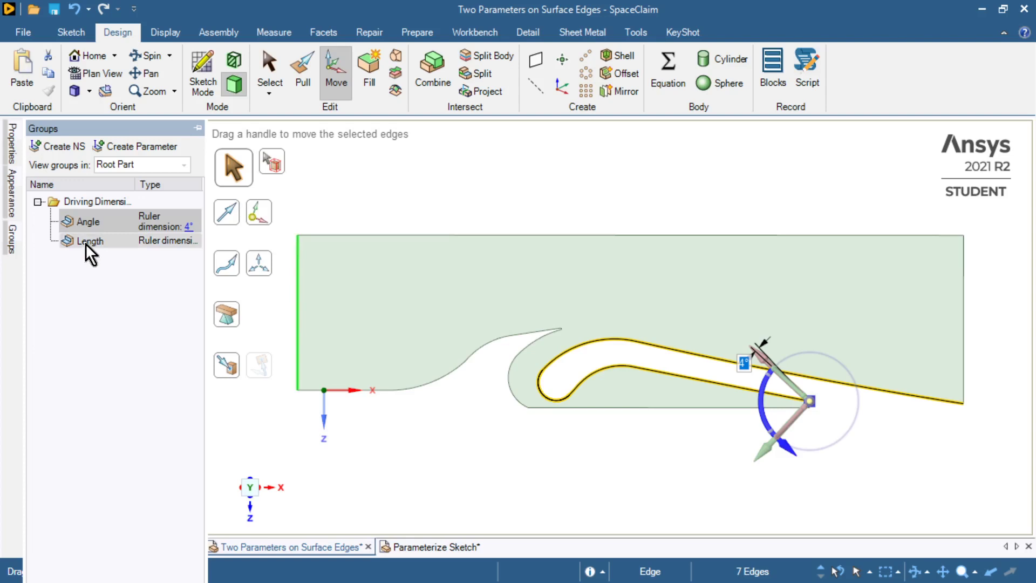
pyautogui.click(189, 228)
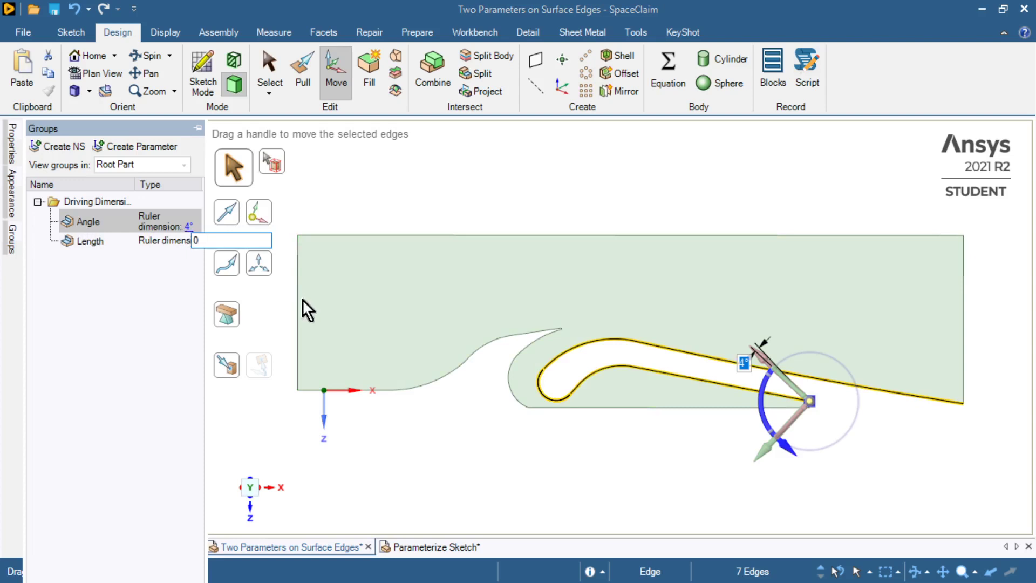
pyautogui.write('0')
pyautogui.press('Return')
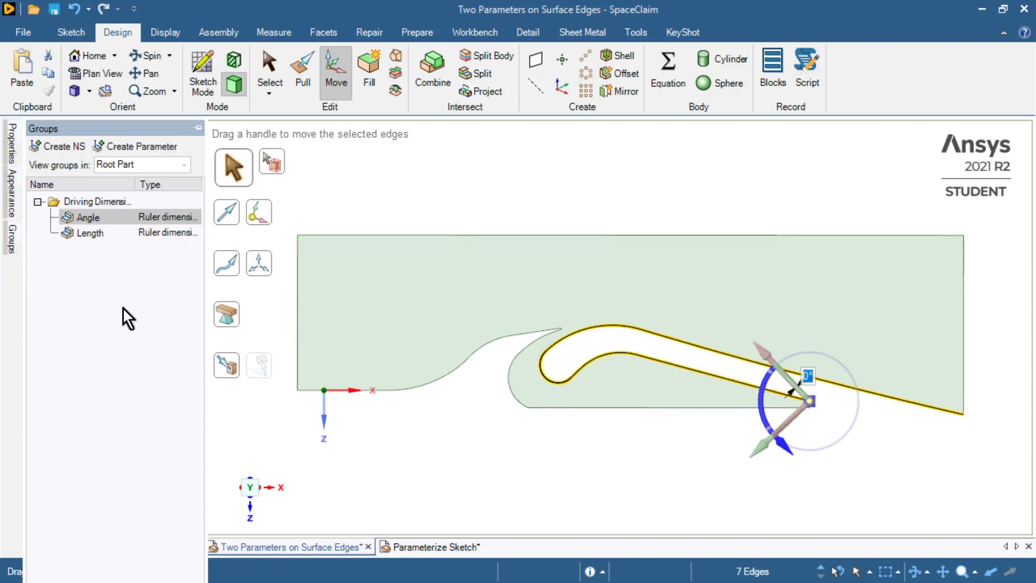
# - Return to the Parameterize Sketch design, activate the Move tool, and pin the Groups panel open
pyautogui.click(238, 546)
pyautogui.click(419, 547)
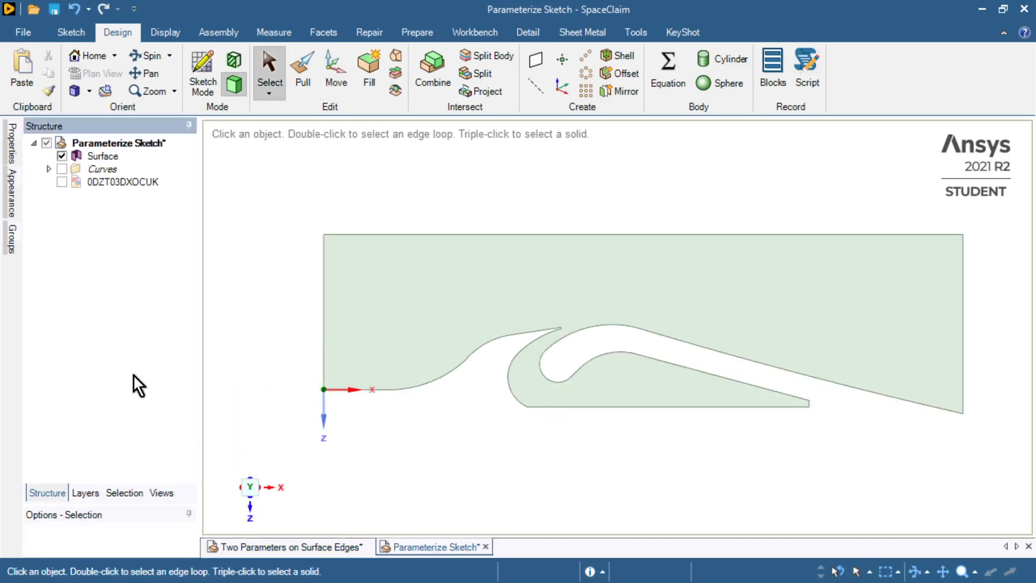
pyautogui.click(330, 61)
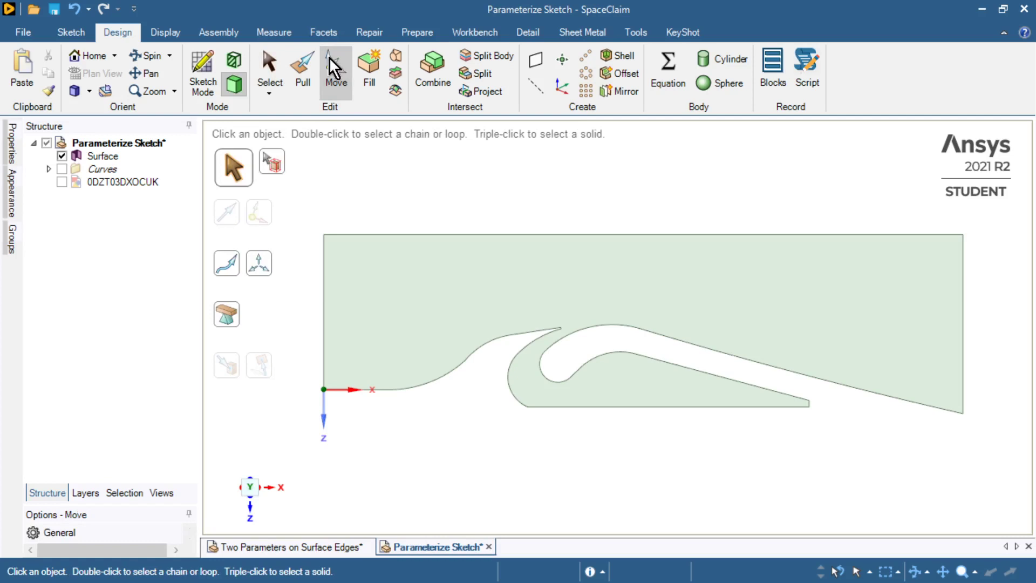
pyautogui.click(12, 237)
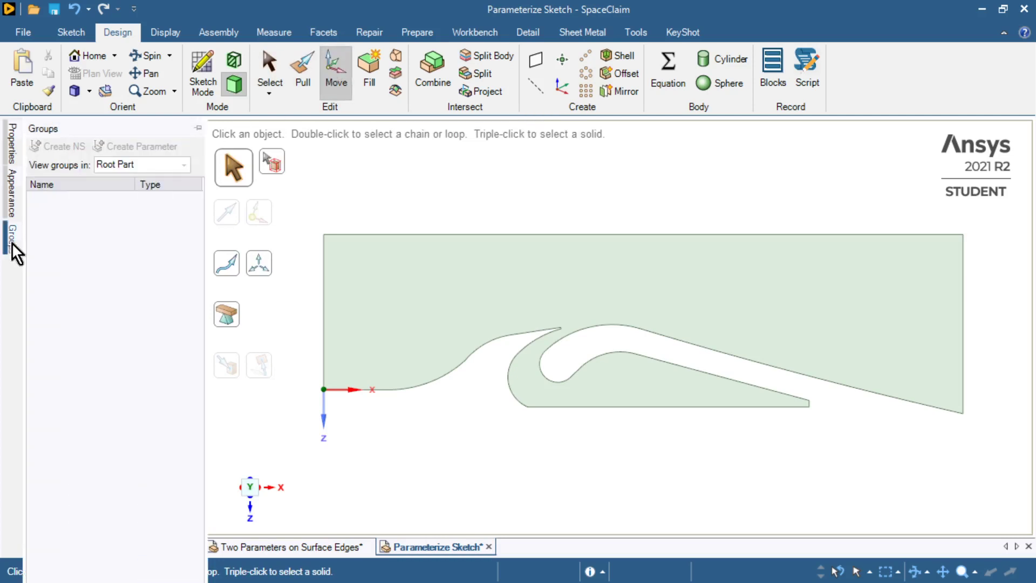
pyautogui.click(196, 128)
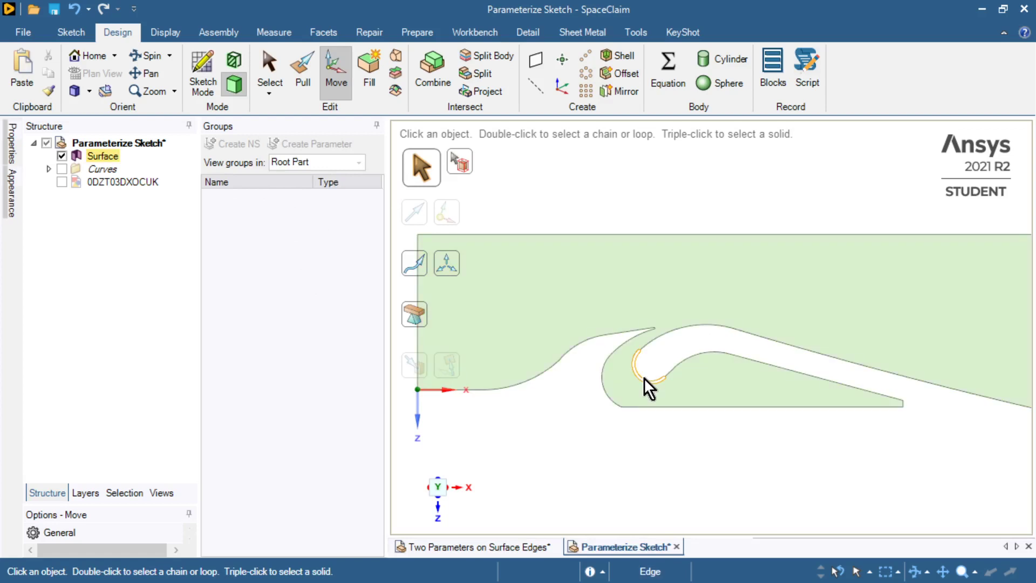
# - Select the seven-edge slot chain and rotate it slightly about a pivot at its right end
pyautogui.doubleClick(643, 378)
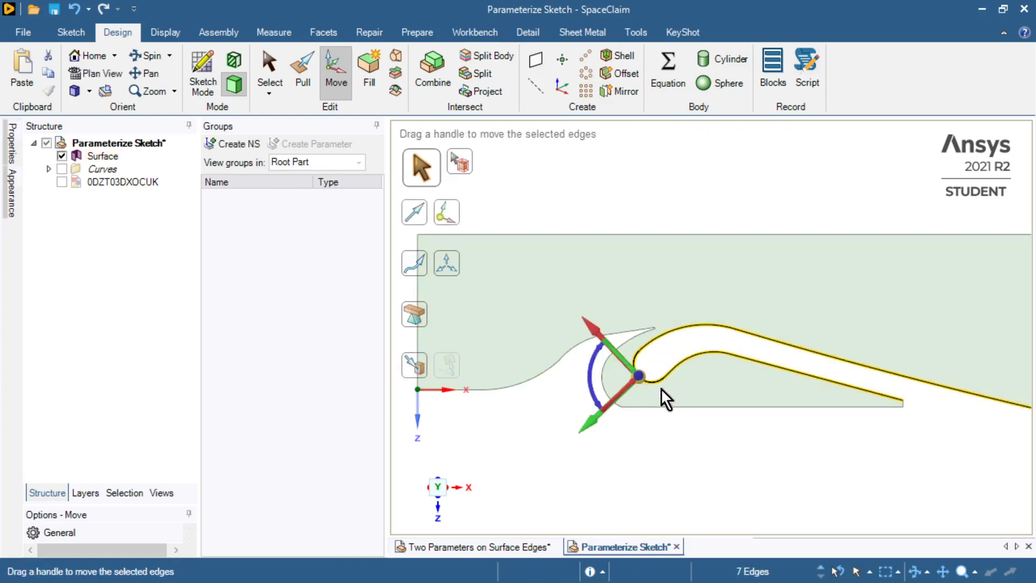
pyautogui.moveTo(638, 376); pyautogui.dragTo(903, 401)
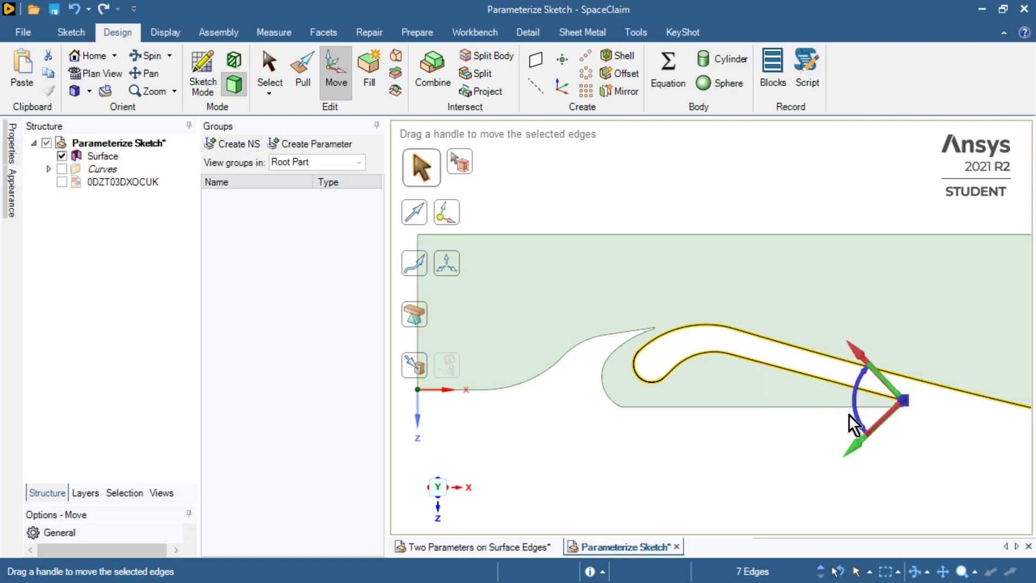
pyautogui.click(856, 417)
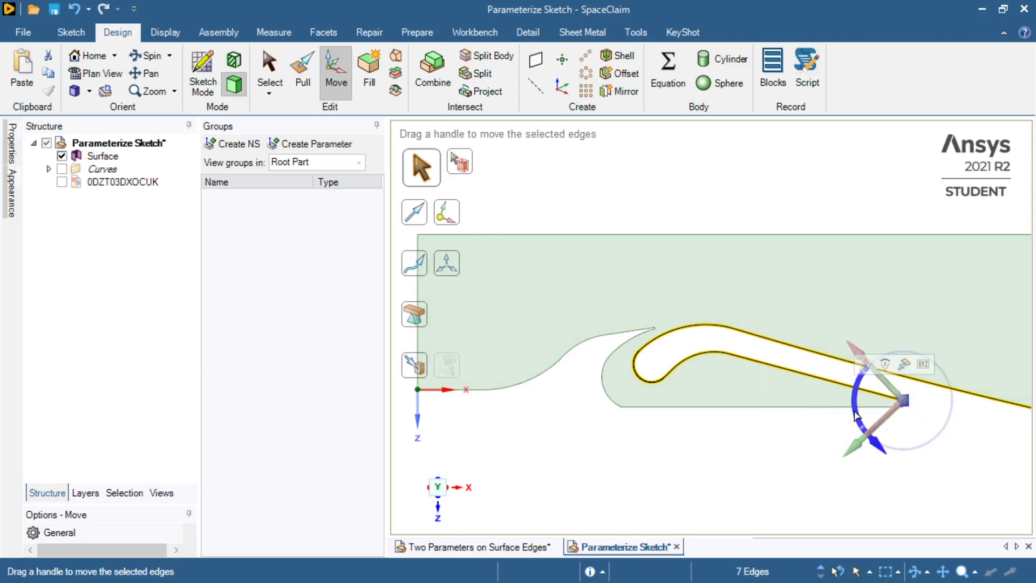
pyautogui.moveTo(856, 416)
pyautogui.mouseDown()
pyautogui.moveTo(861, 429)
pyautogui.moveTo(855, 417)
pyautogui.mouseUp()
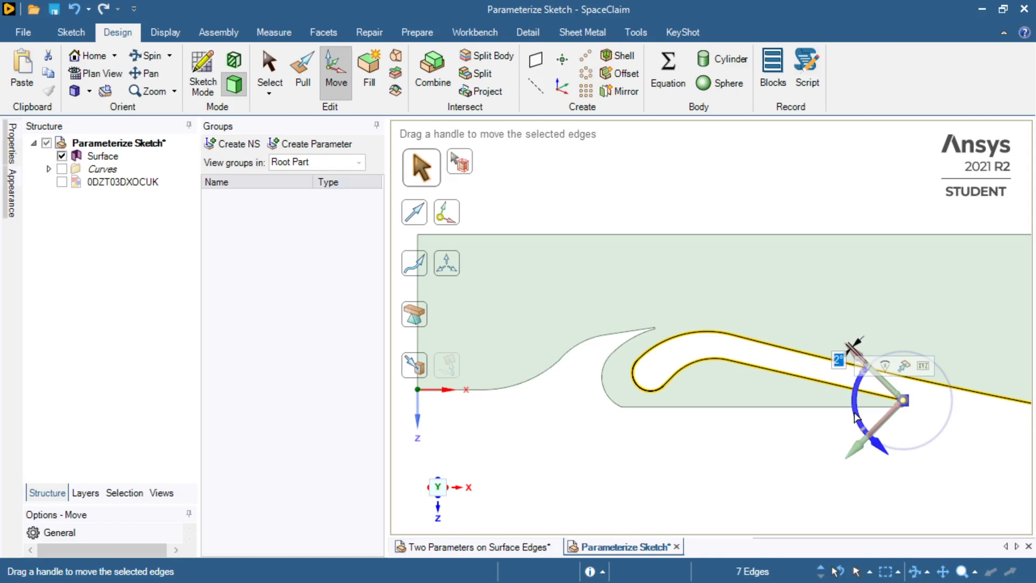
# - Save the rotation as a driving-dimension parameter named Angle with a 2° value
pyautogui.click(295, 143)
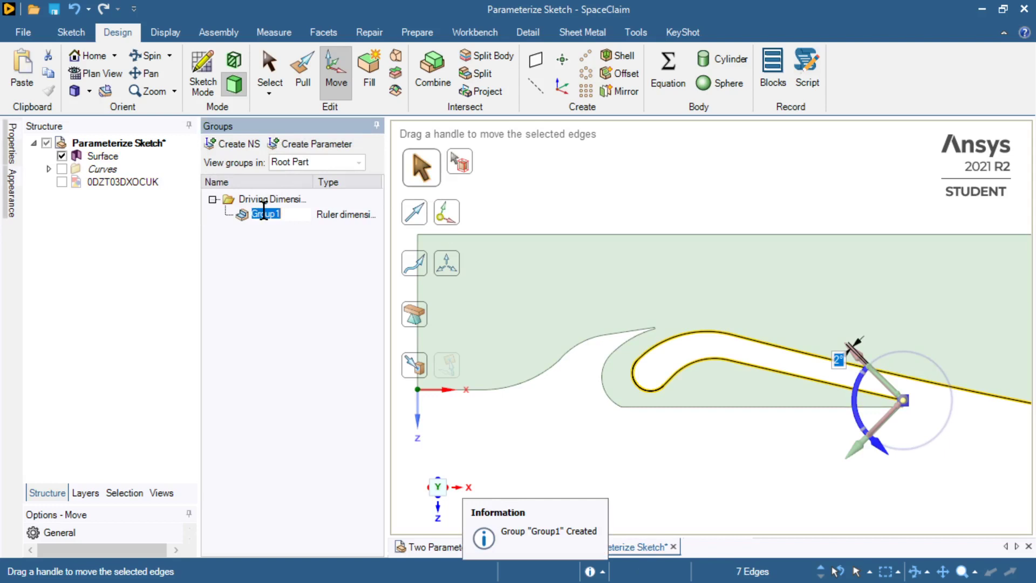
pyautogui.write('Angle')
pyautogui.press('Return')
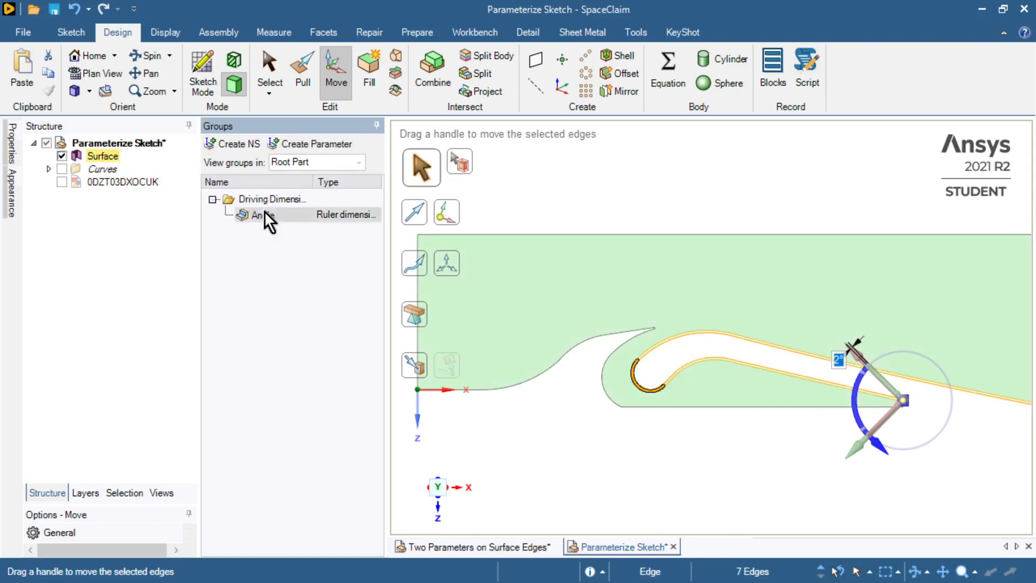
pyautogui.click(325, 215)
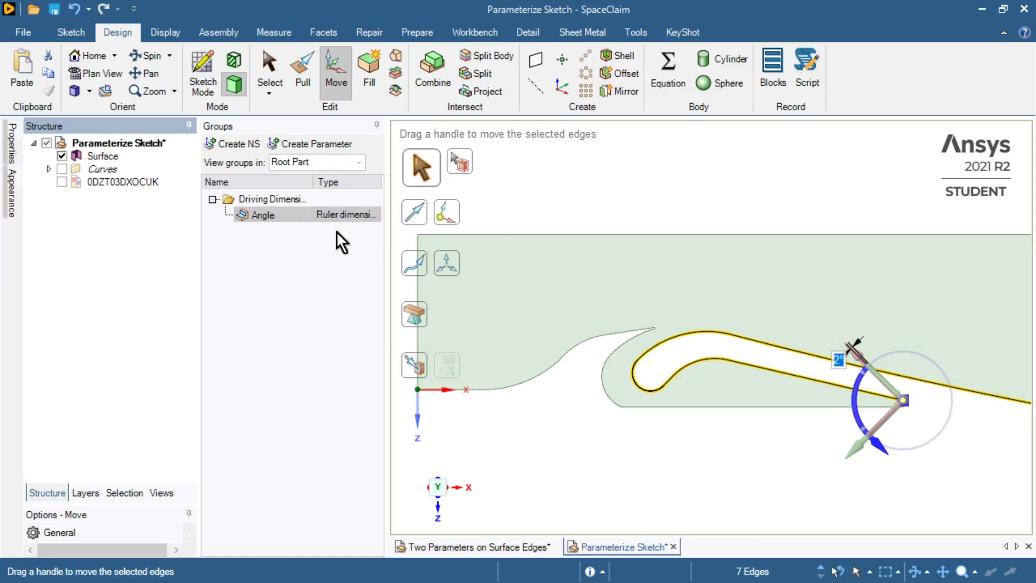
# - With the Move tool, select the surface's left vertical edge and drag it leftward
pyautogui.keyDown('ctrl'); pyautogui.hscroll(-3, 685, 195); pyautogui.keyUp('ctrl')
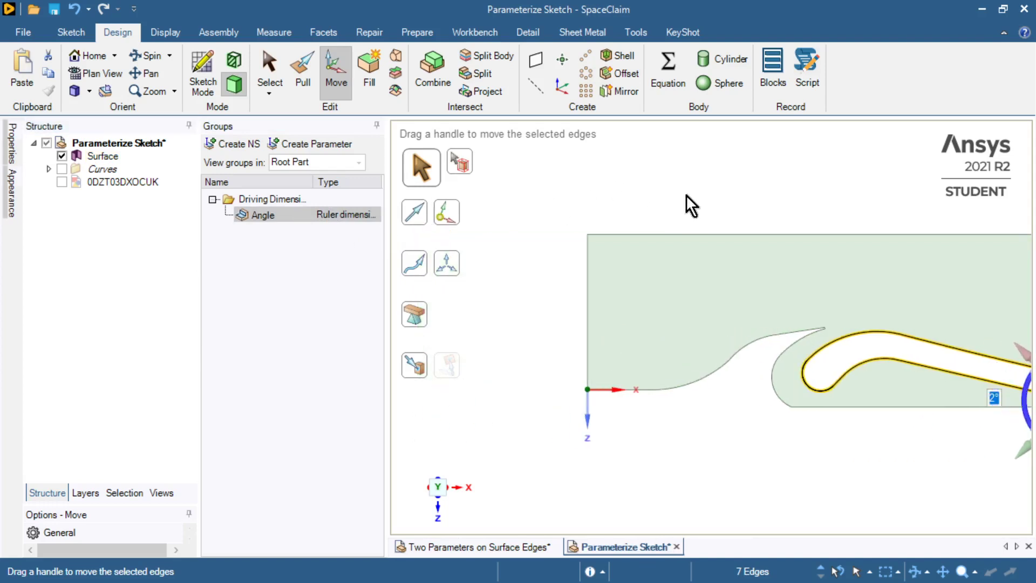
pyautogui.click(542, 222)
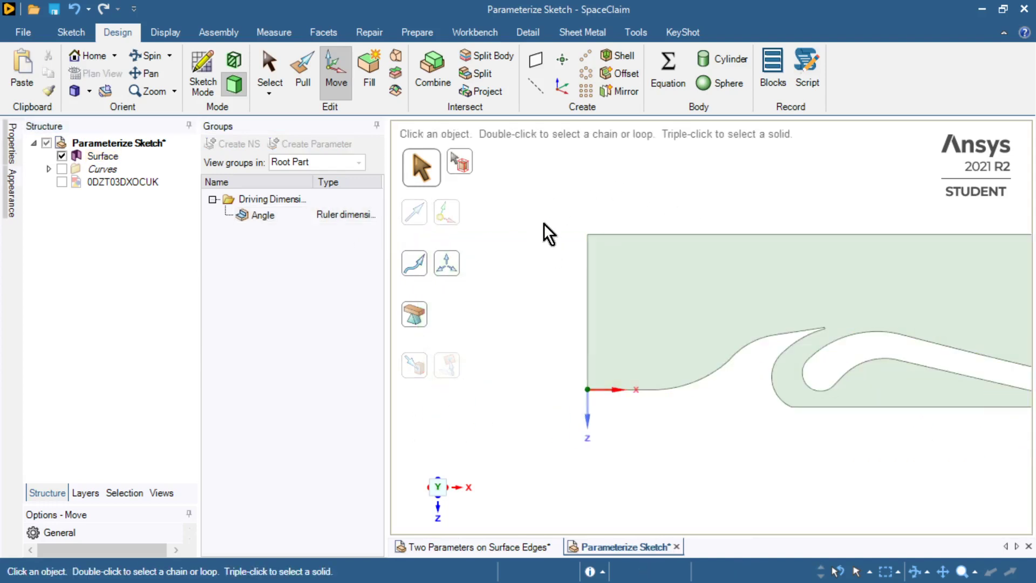
pyautogui.click(264, 67)
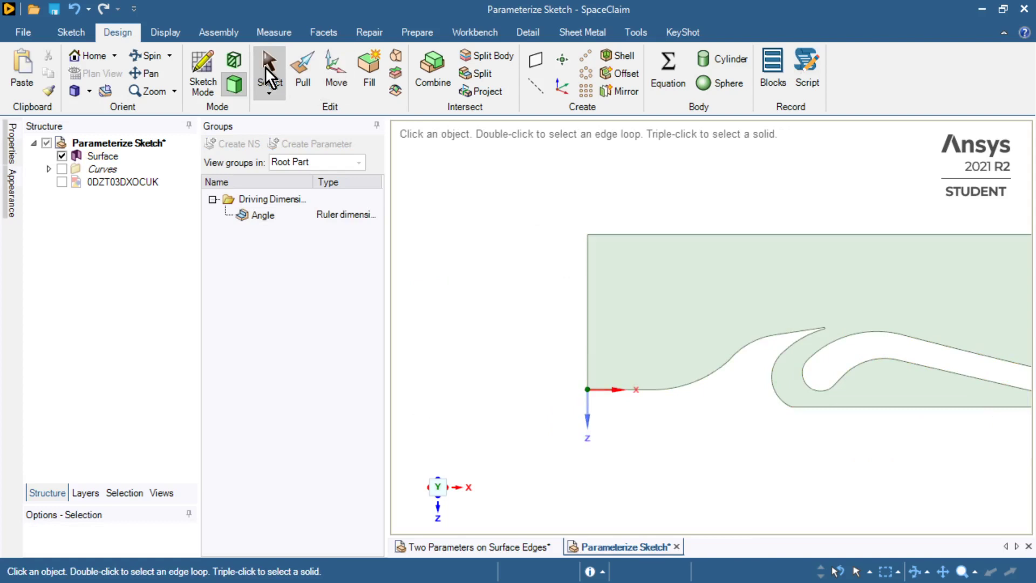
pyautogui.click(328, 72)
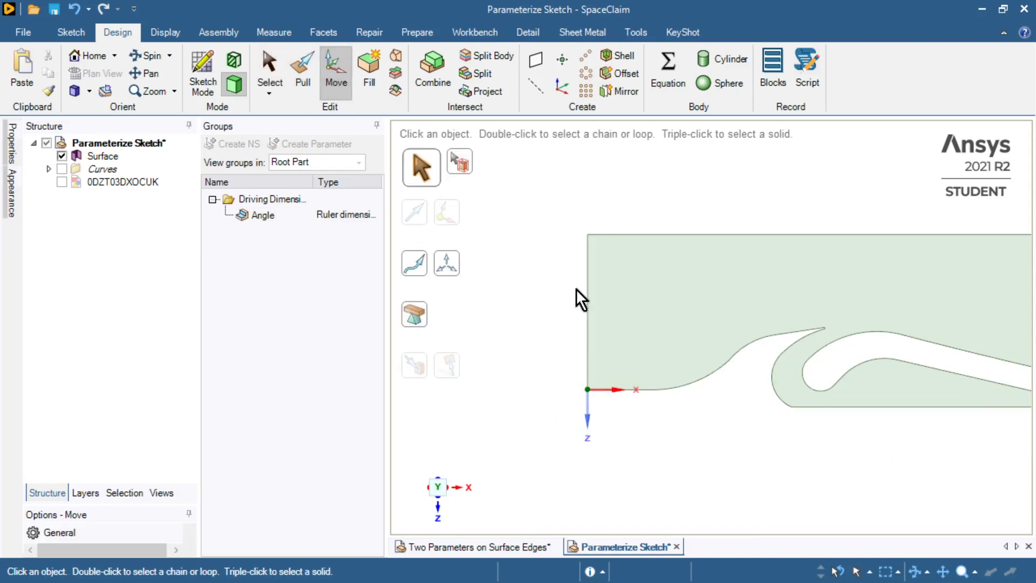
pyautogui.click(588, 305)
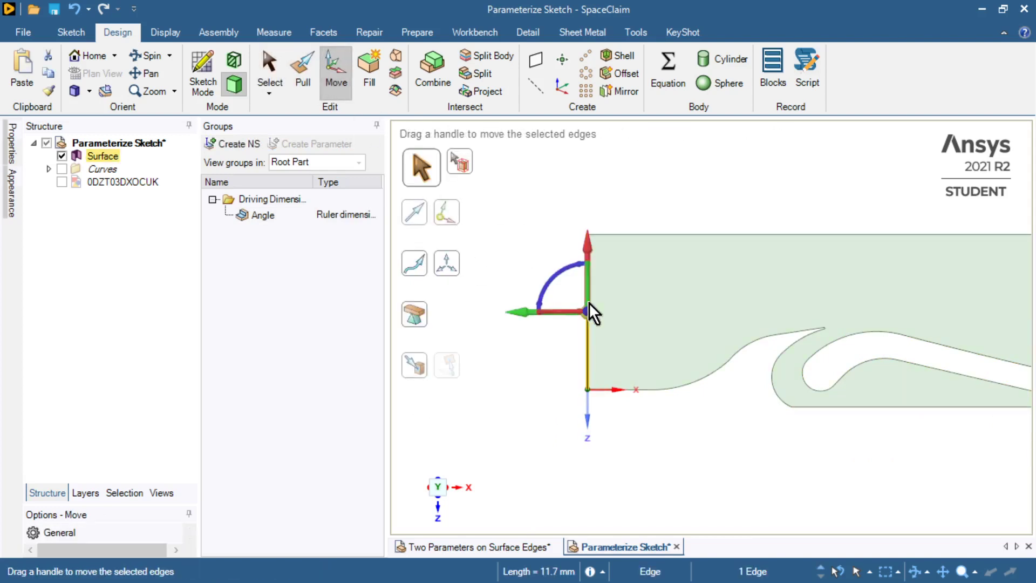
pyautogui.click(524, 311)
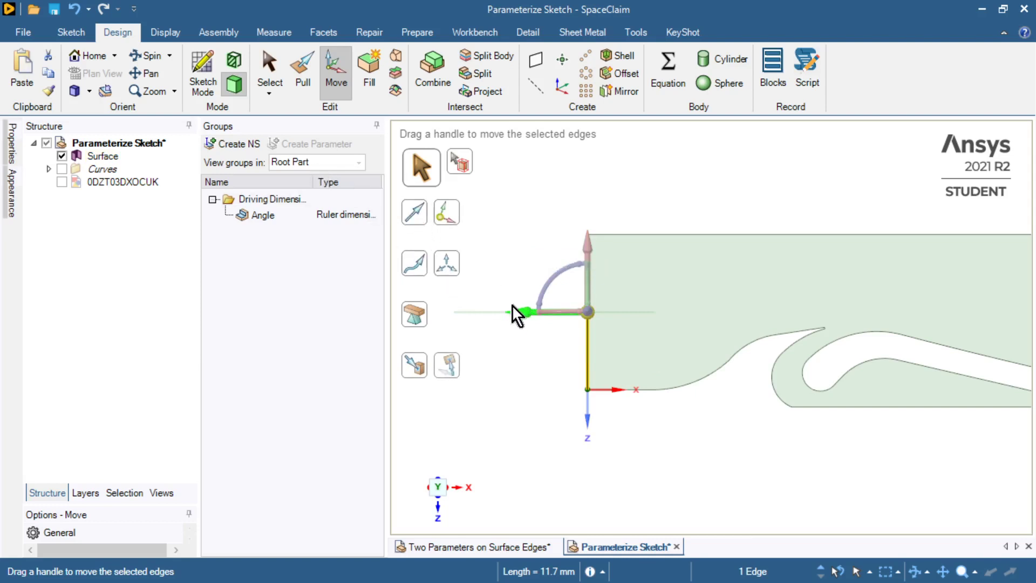
pyautogui.moveTo(520, 316); pyautogui.dragTo(511, 318)
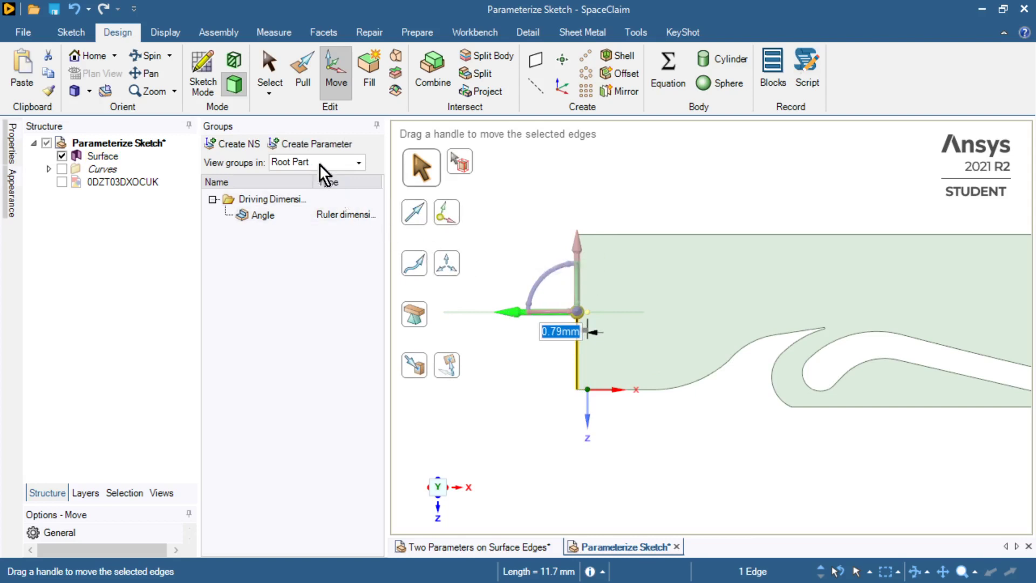
# - Save the edge move as a driving-dimension parameter named Length set to 2 mm, then unpin Groups
pyautogui.click(305, 147)
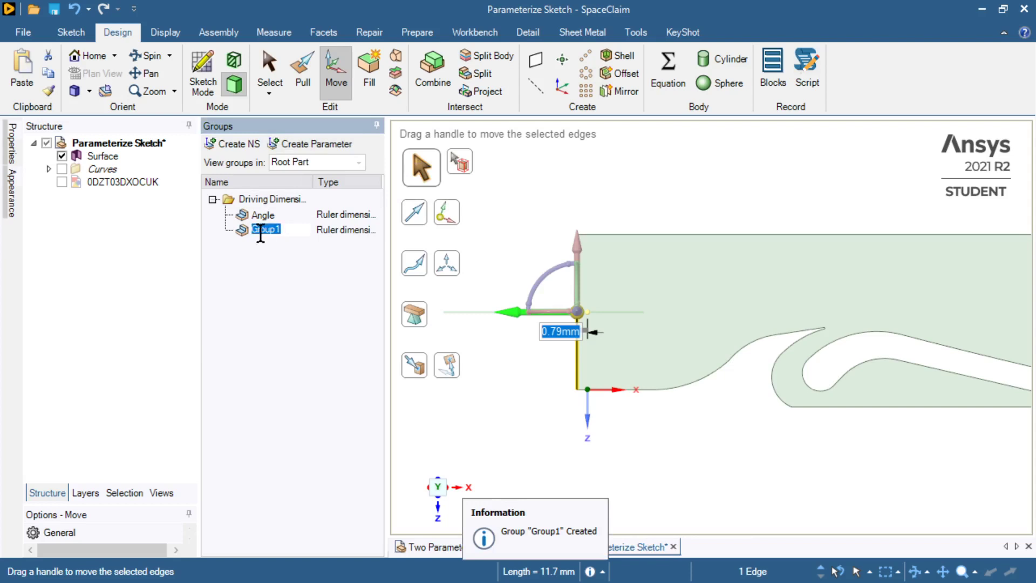
pyautogui.write('Length')
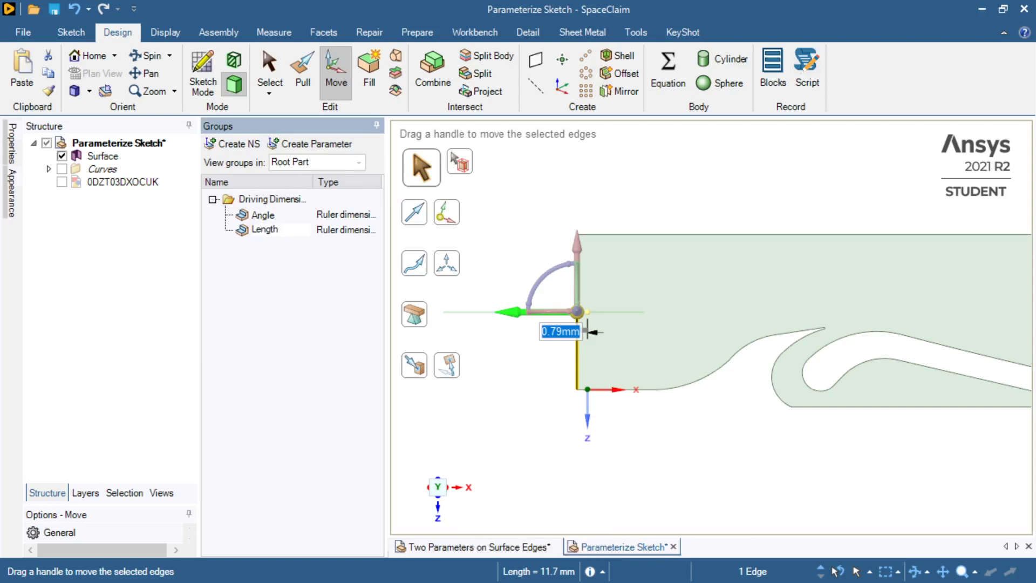
pyautogui.press('Return')
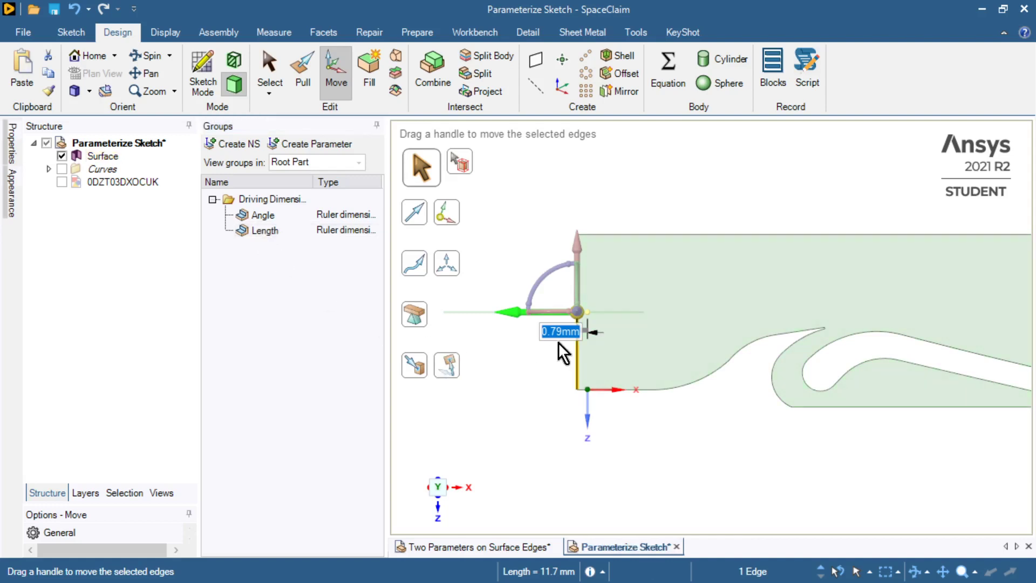
pyautogui.write('2')
pyautogui.press('Return')
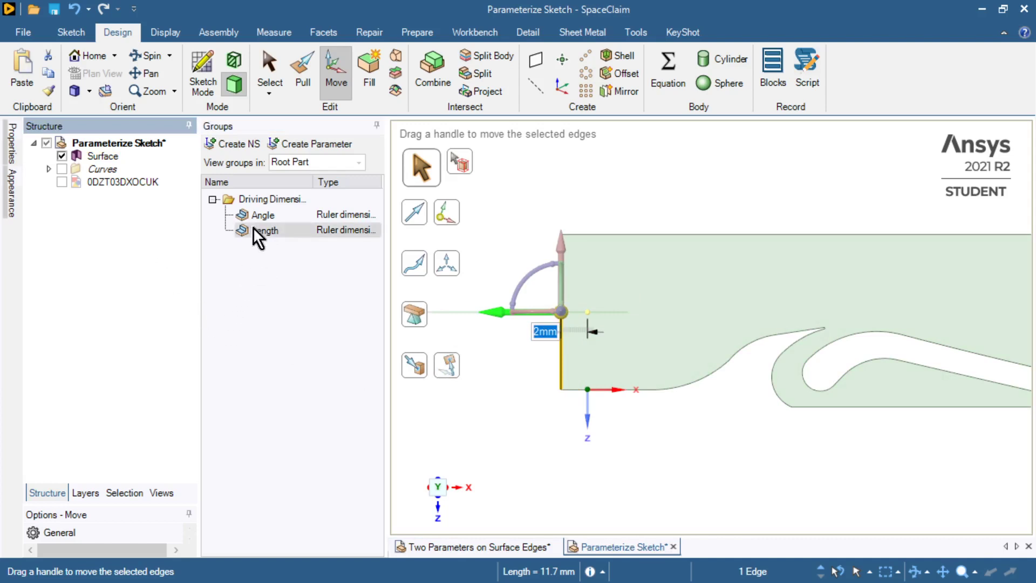
pyautogui.click(264, 216)
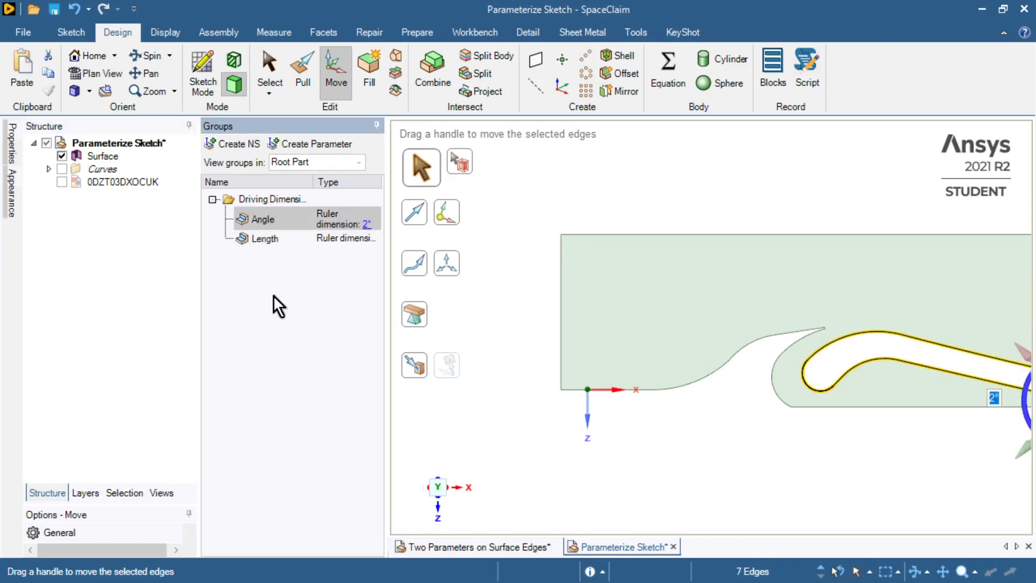
pyautogui.click(263, 236)
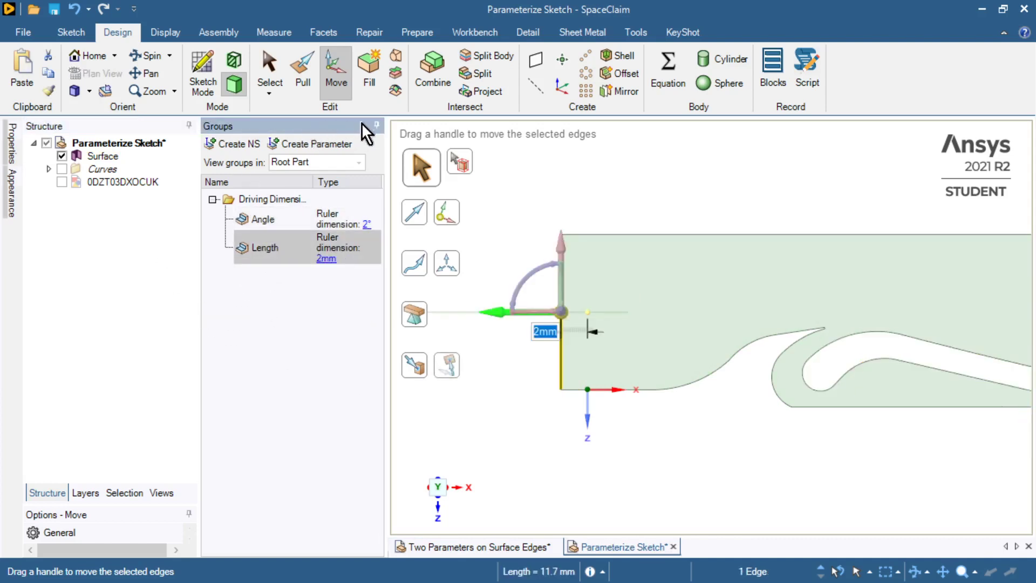
pyautogui.click(376, 124)
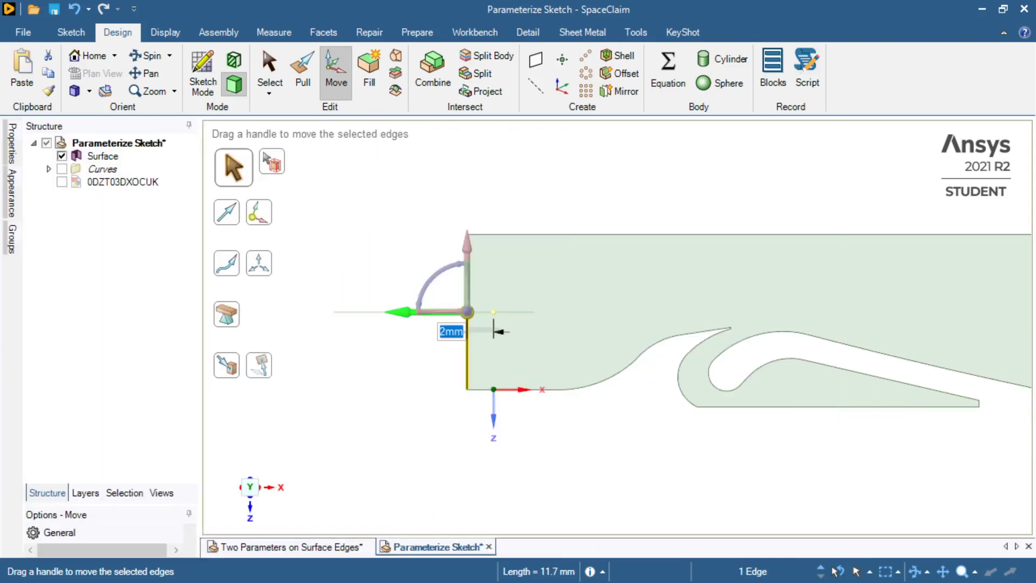